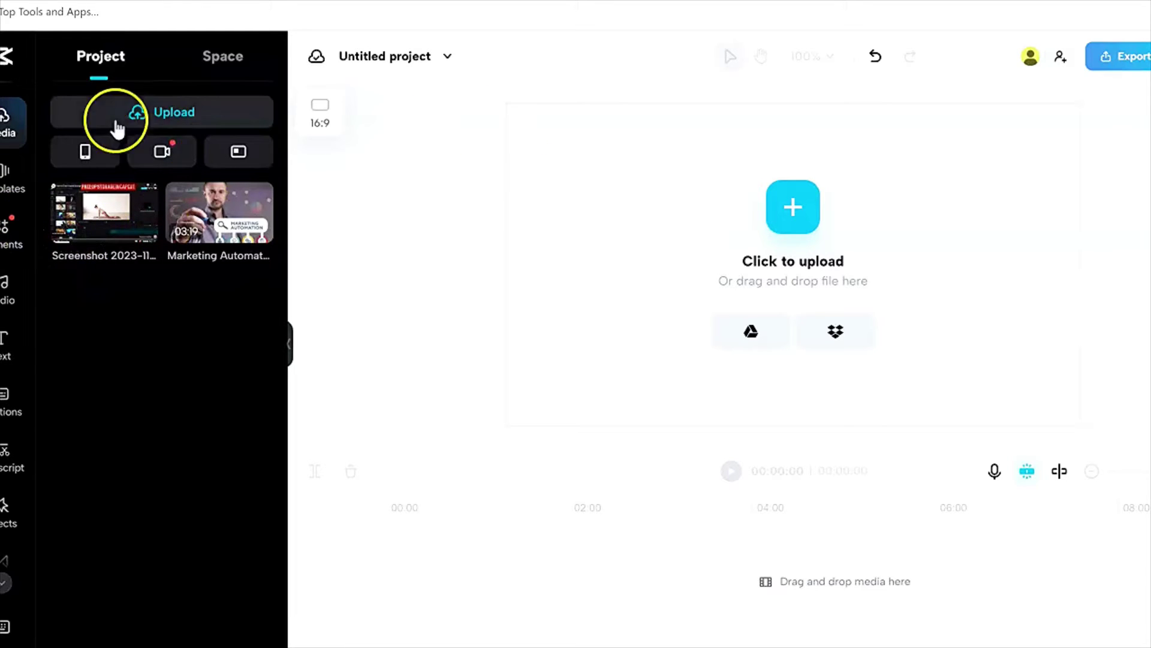
Upload Marketing Automation.mp4 and add it to the timeline as a 03:20:24 clip
click(161, 116)
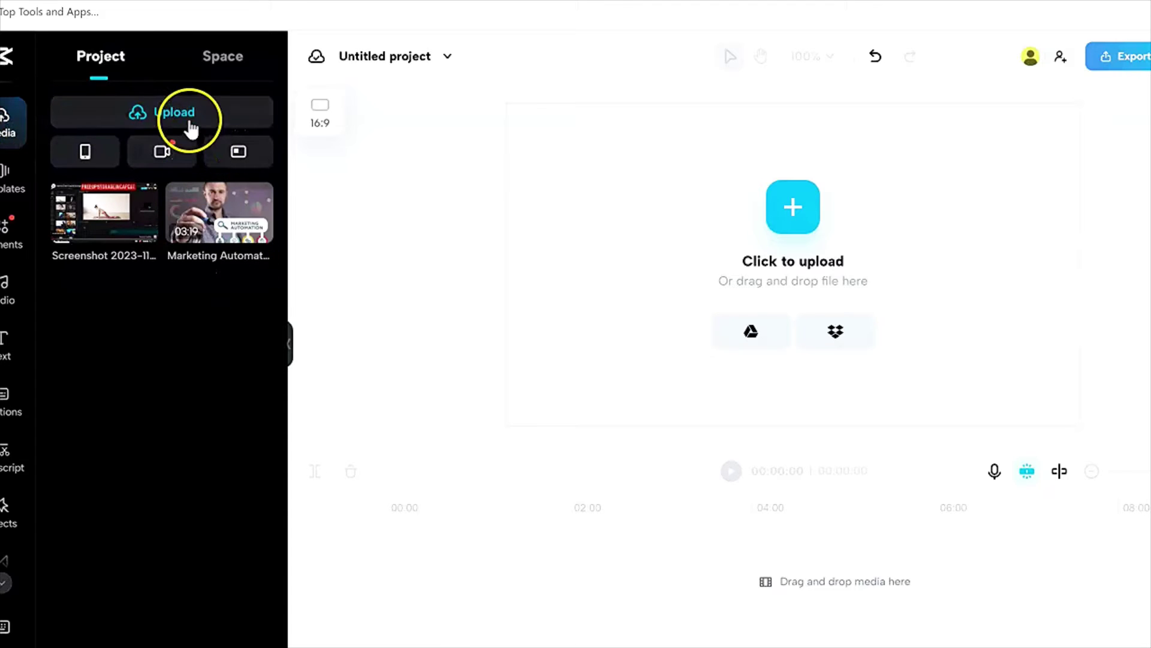
click(189, 119)
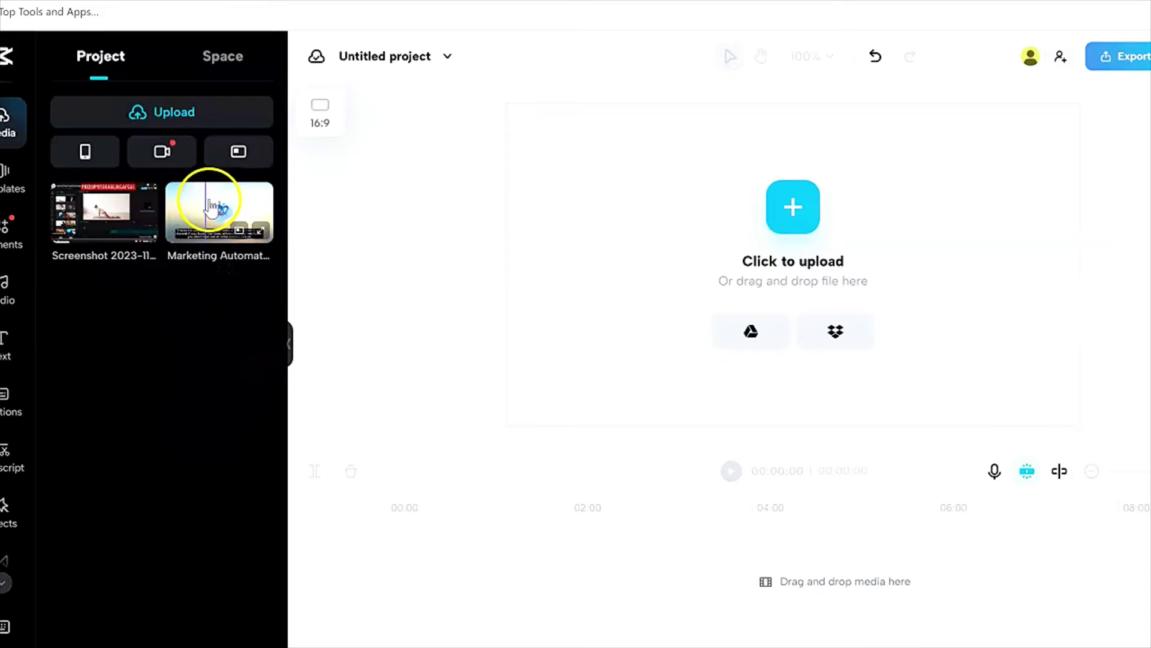
click(219, 217)
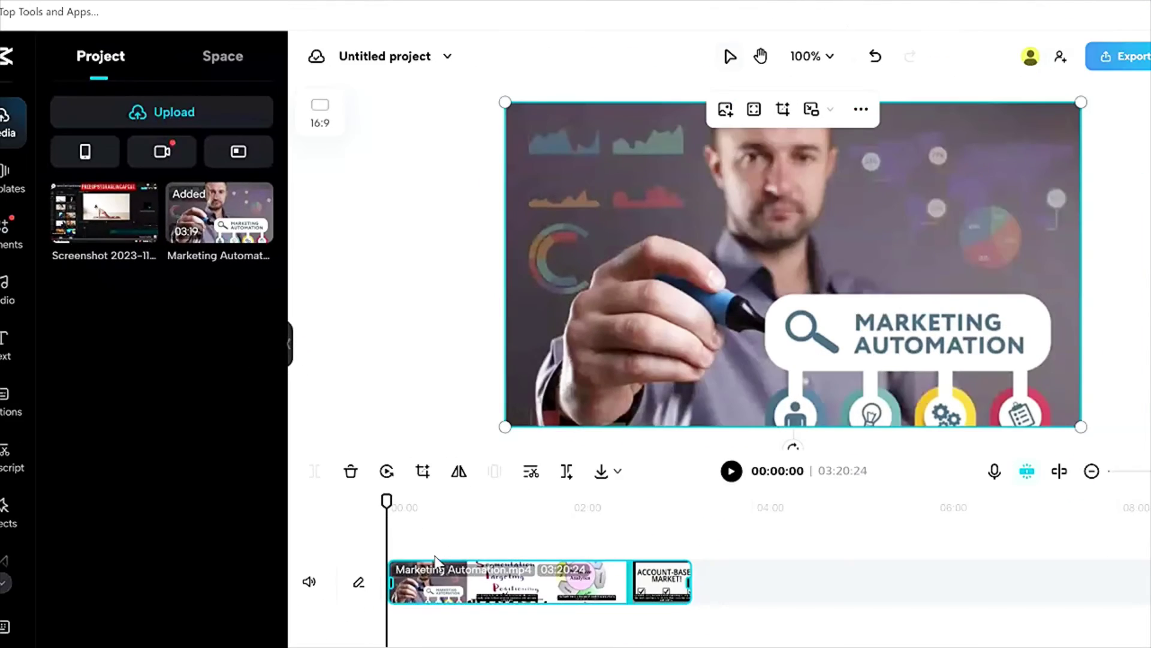
click(400, 587)
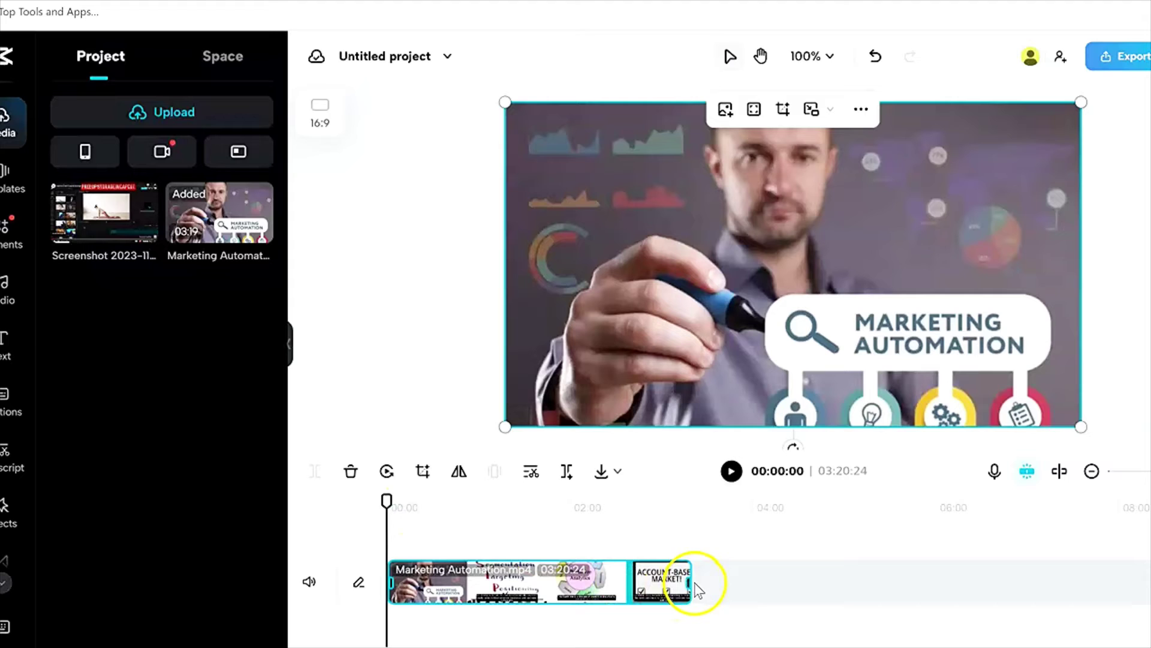
drag(690, 581, 427, 585)
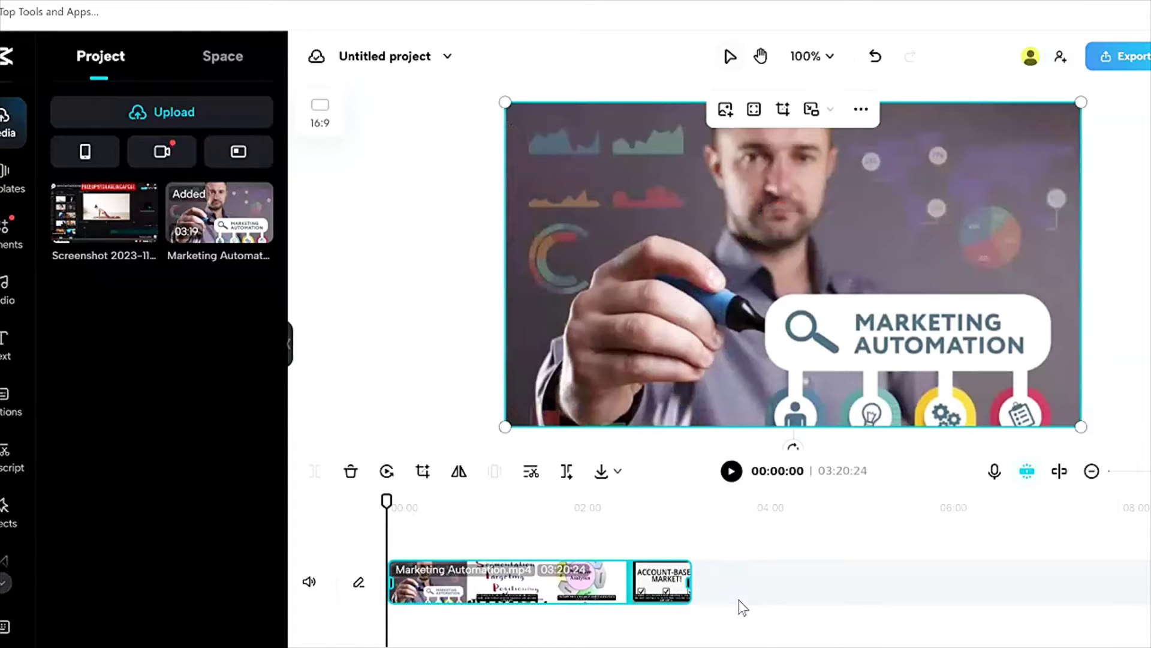
Split the Marketing Automation clip at 00:59:17 and dismiss the transition tip
click(723, 598)
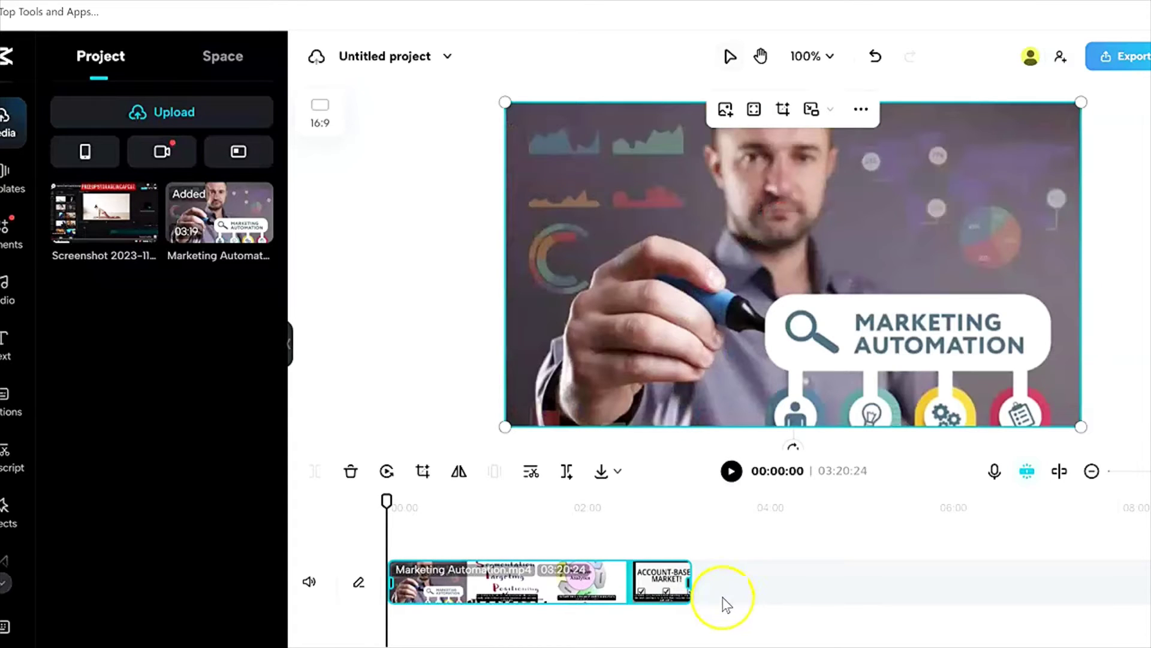
click(478, 502)
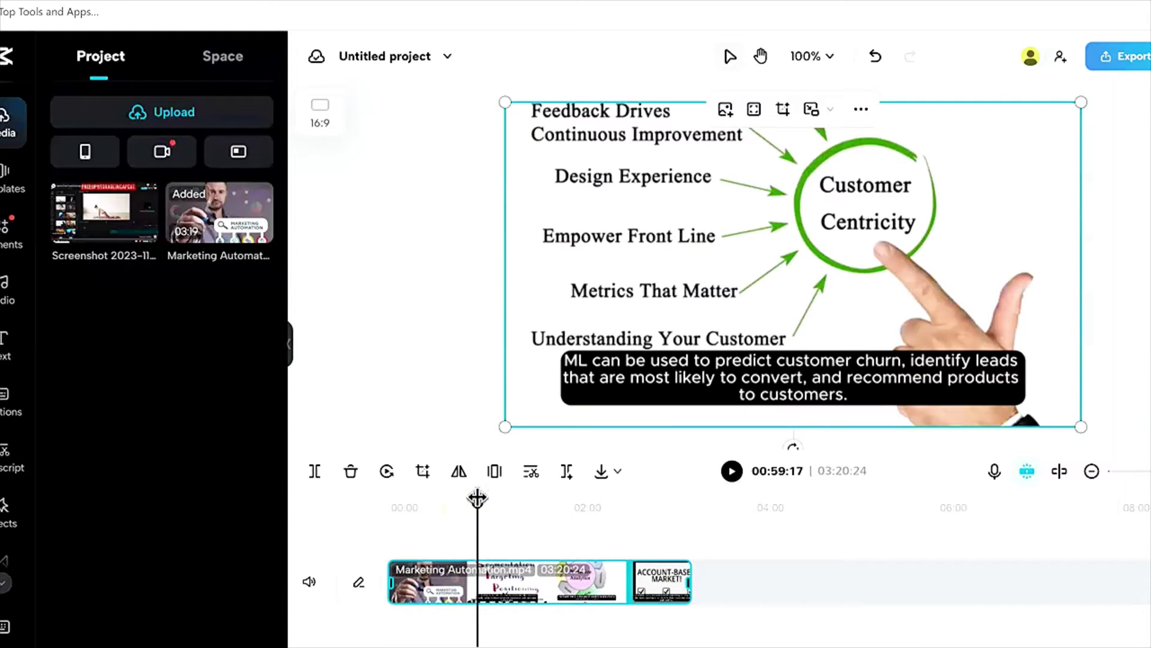
click(478, 498)
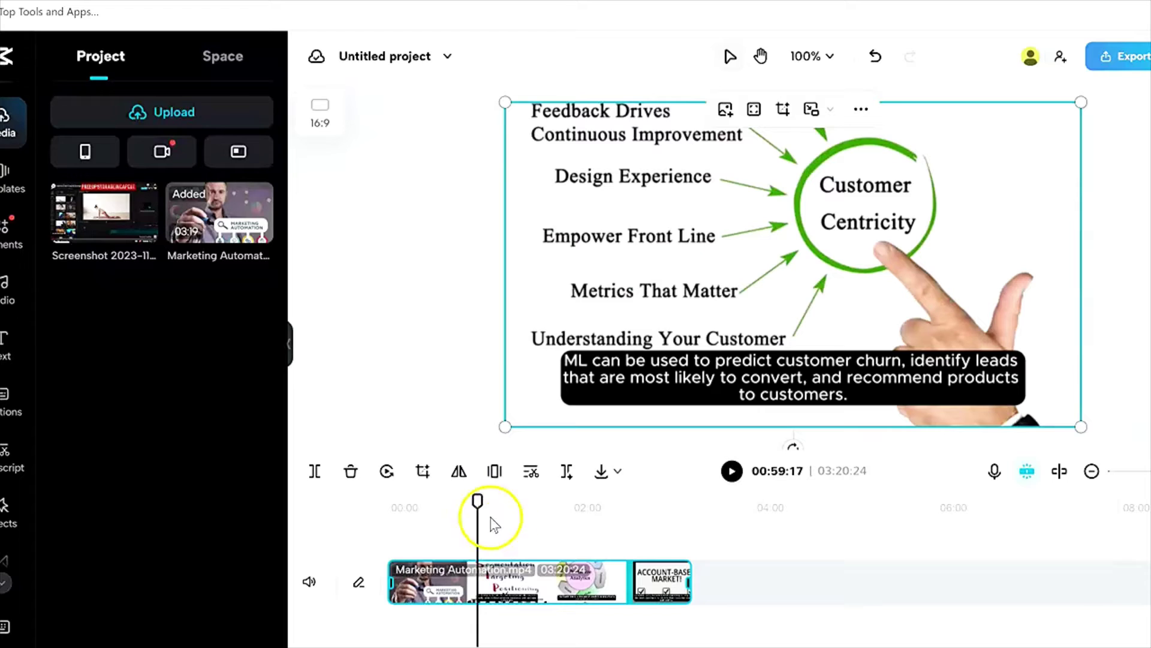
click(316, 478)
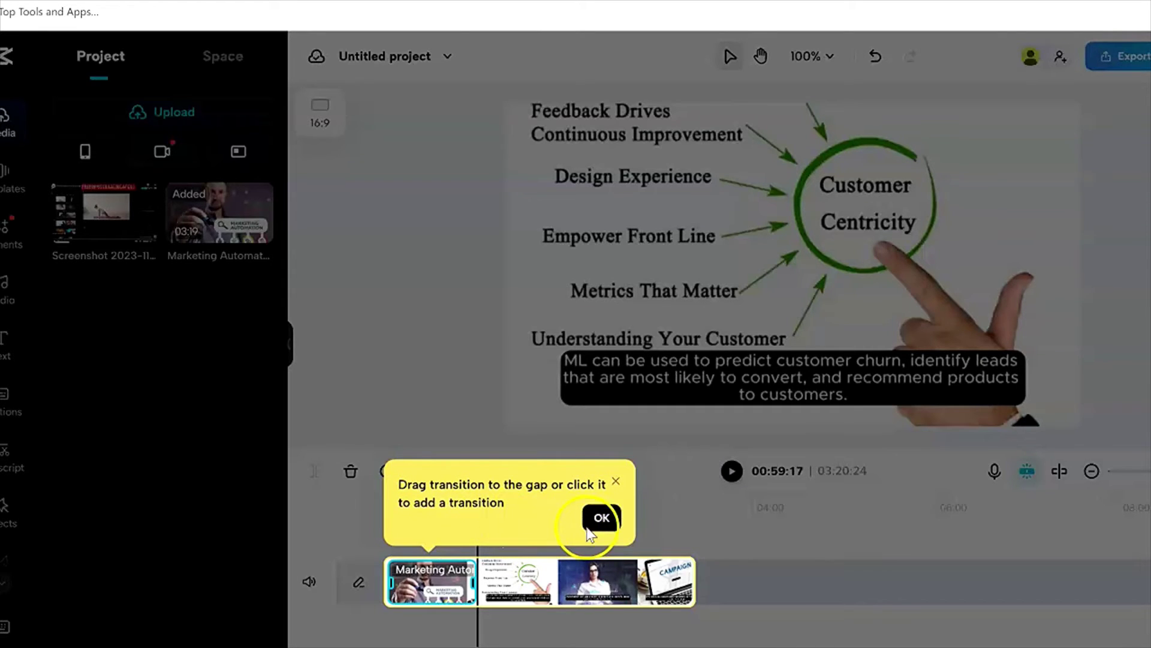
click(602, 517)
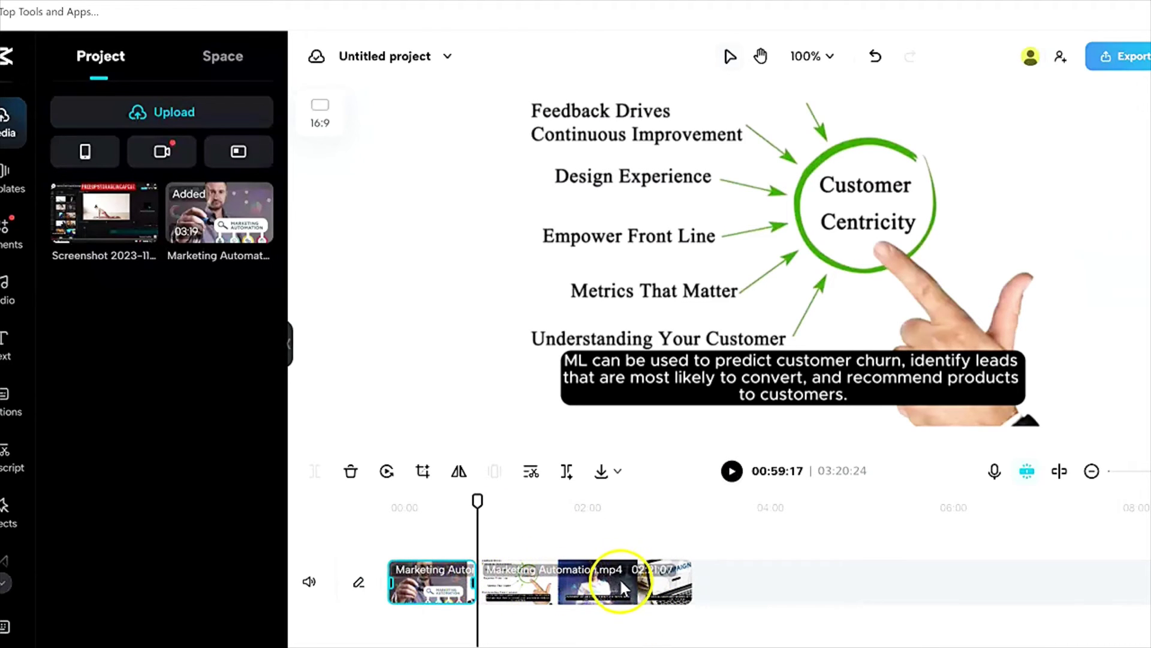
Split the second clip again at 01:44:11
click(547, 506)
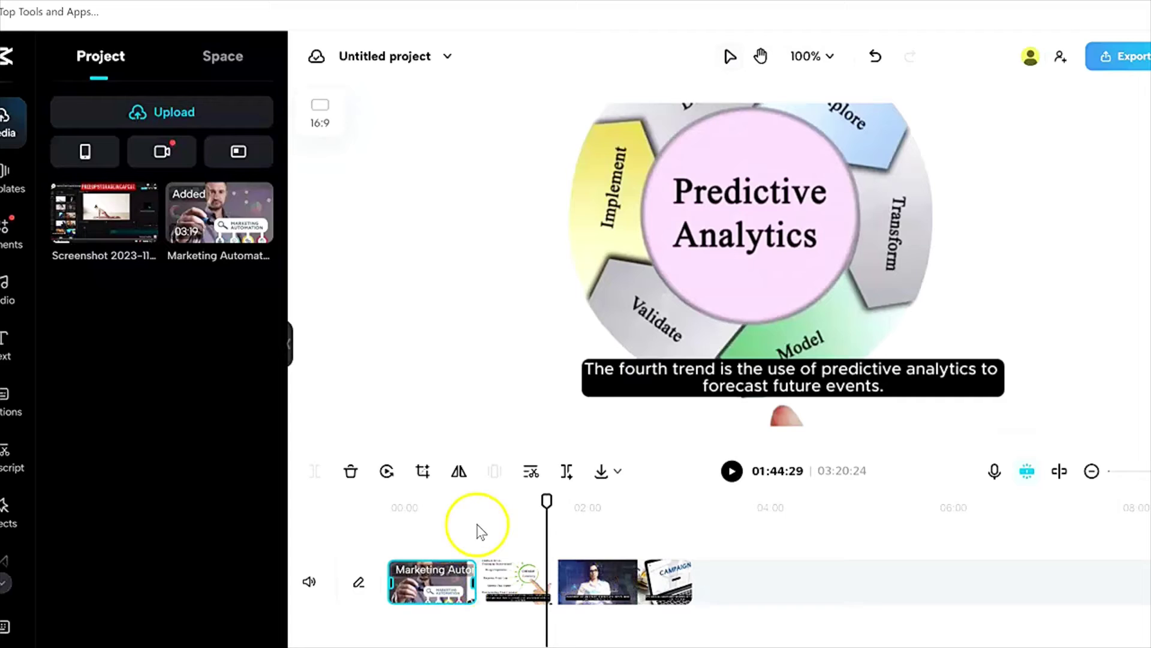
drag(546, 503, 545, 501)
click(529, 585)
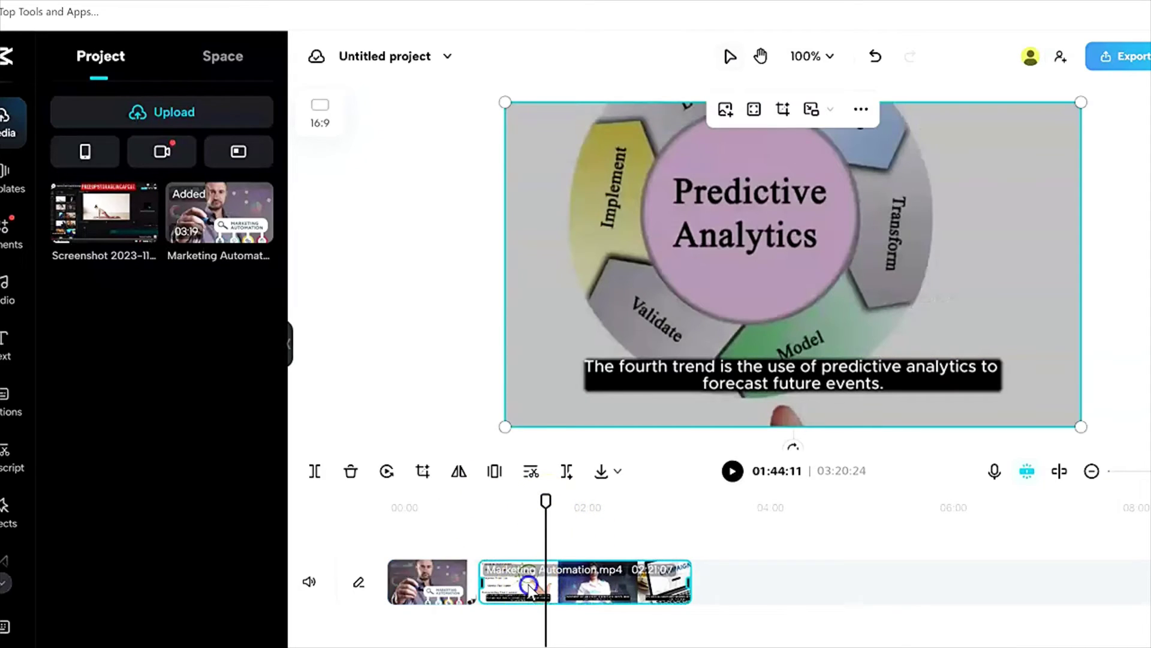
click(313, 471)
Delete the middle piece between 00:59:17 and 01:44:11, leaving a 02:36:00 video
click(685, 591)
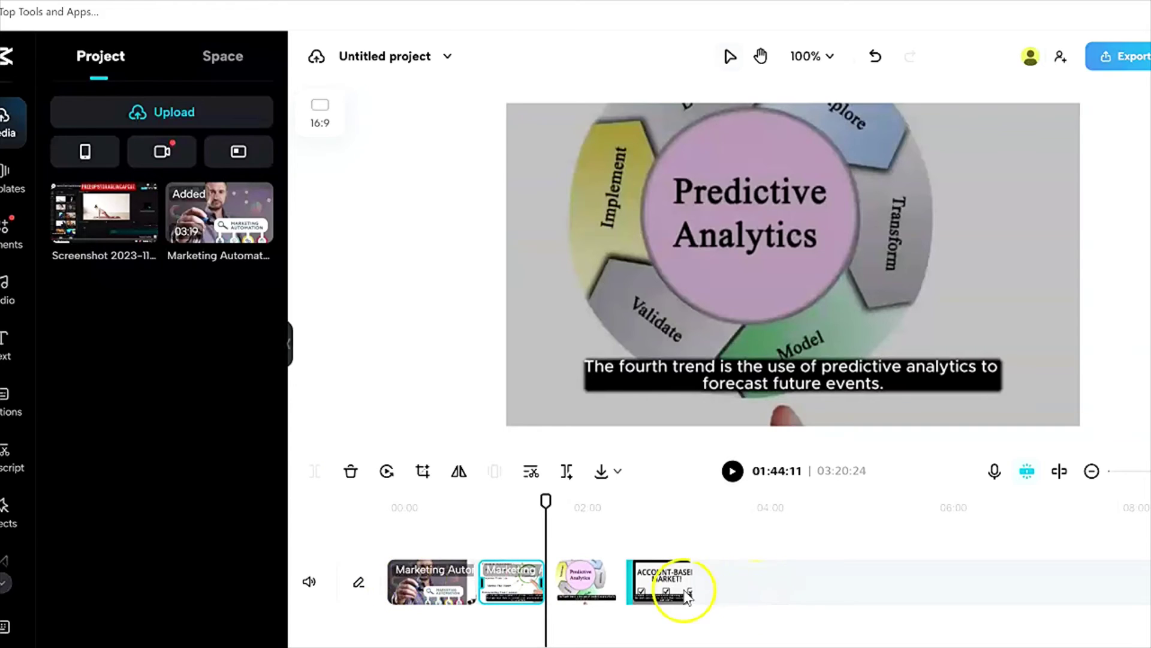
click(529, 594)
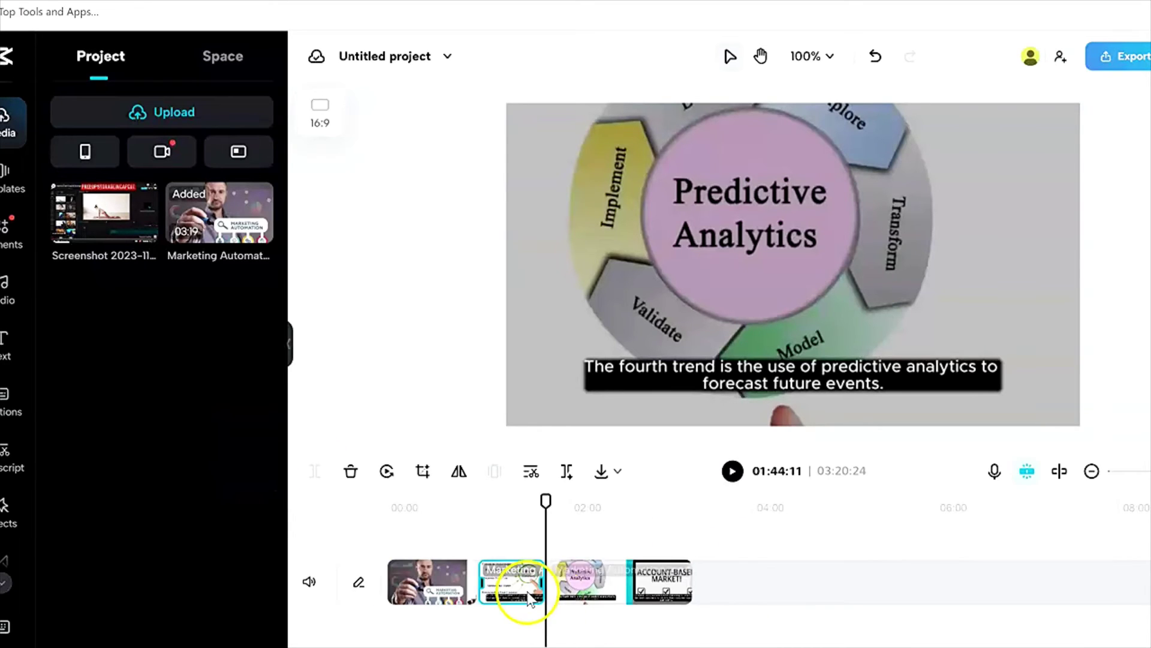
drag(528, 593, 504, 594)
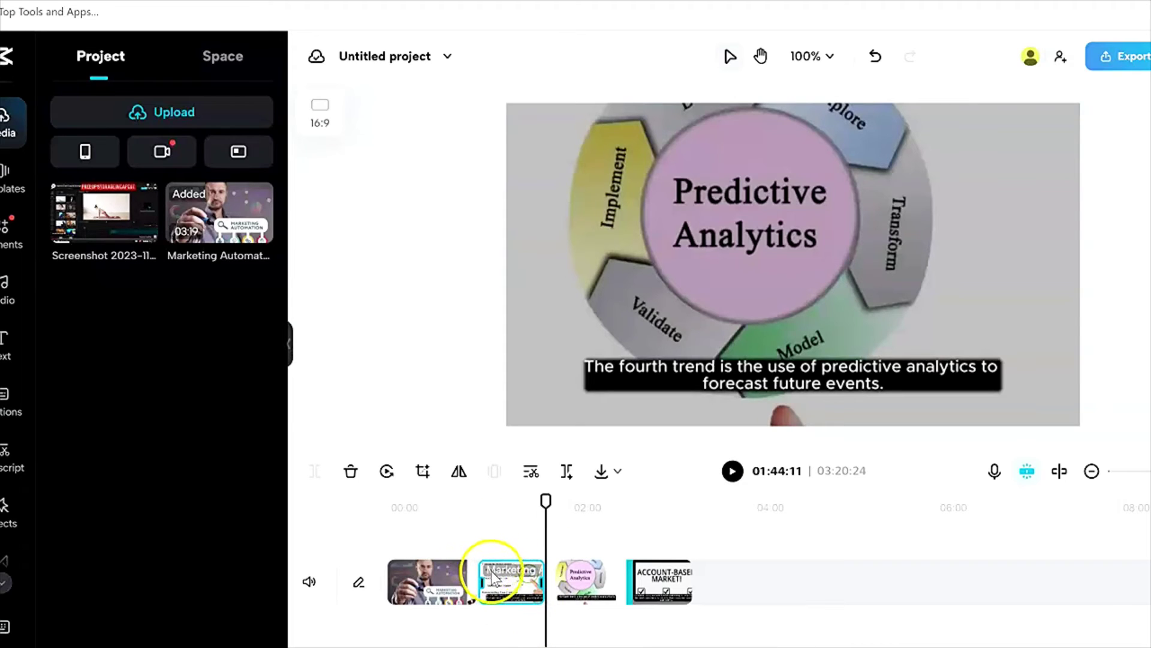
click(351, 471)
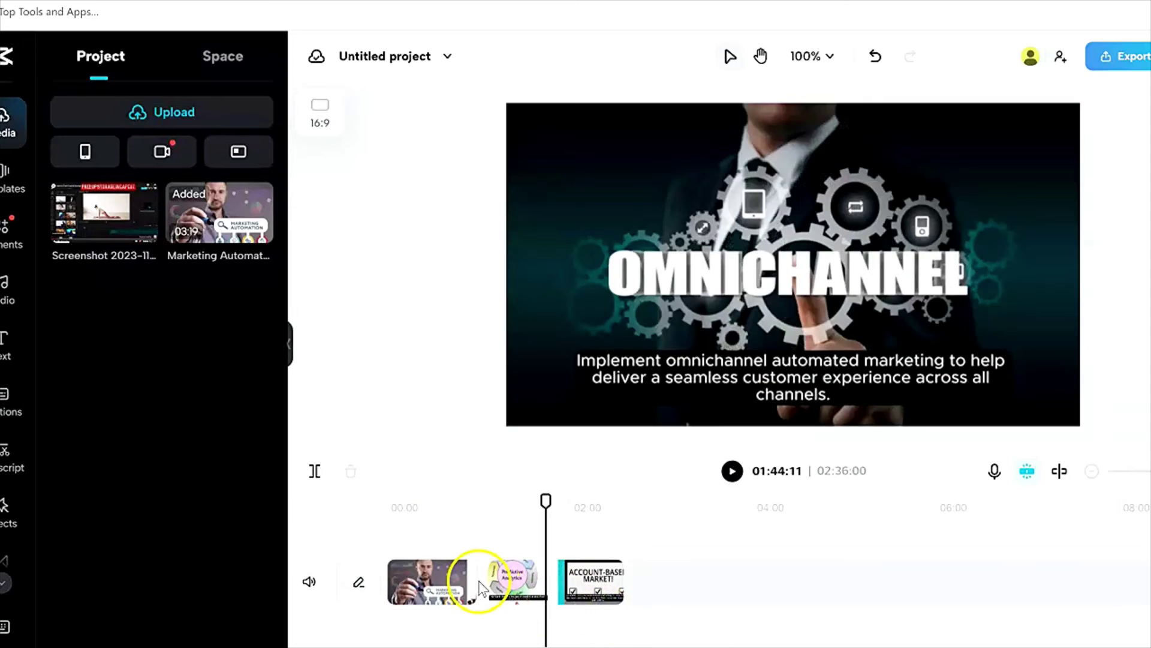
Undo the deletion to bring back the Predictive Analytics piece, restoring 03:20:24 across four clips
click(441, 583)
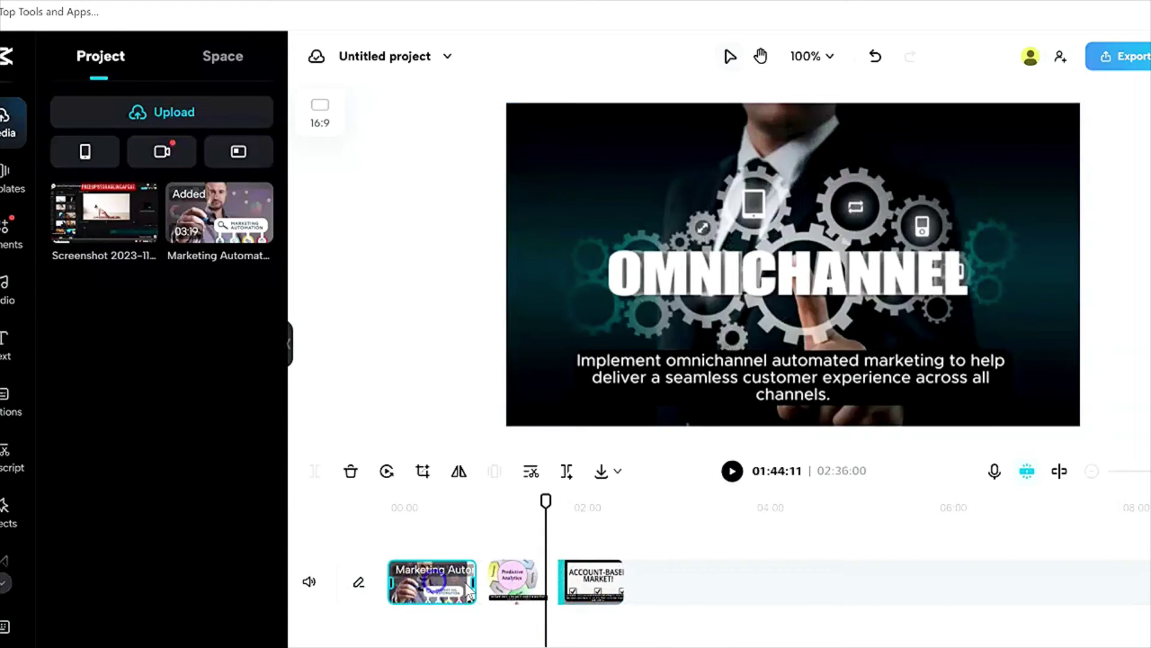
click(591, 579)
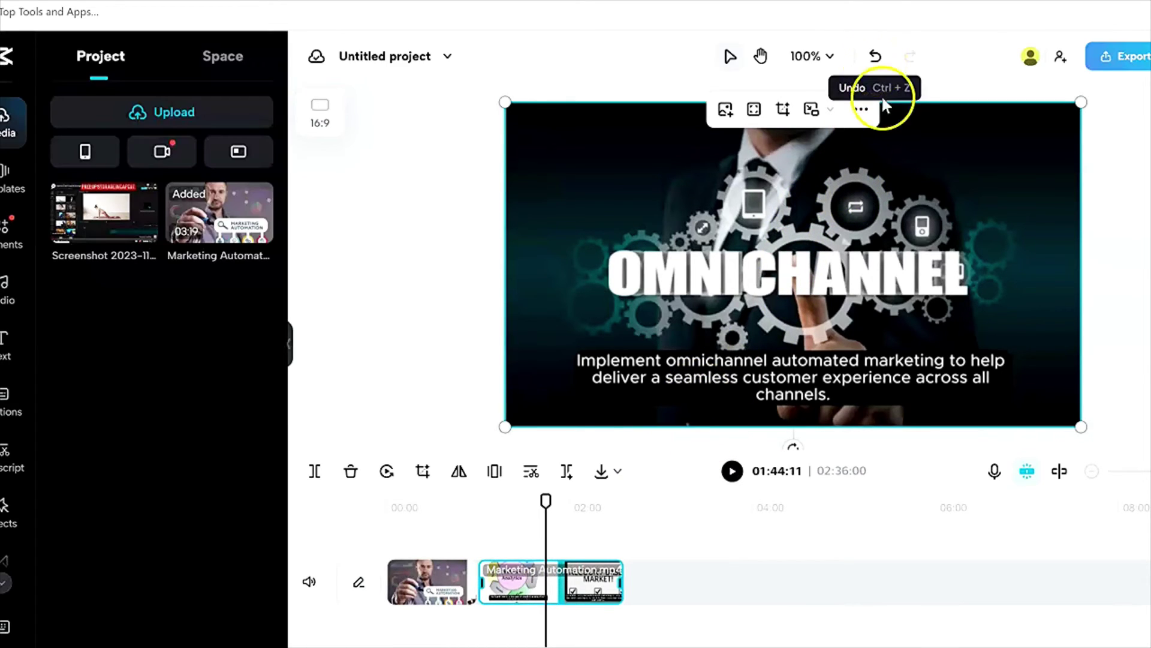
click(877, 58)
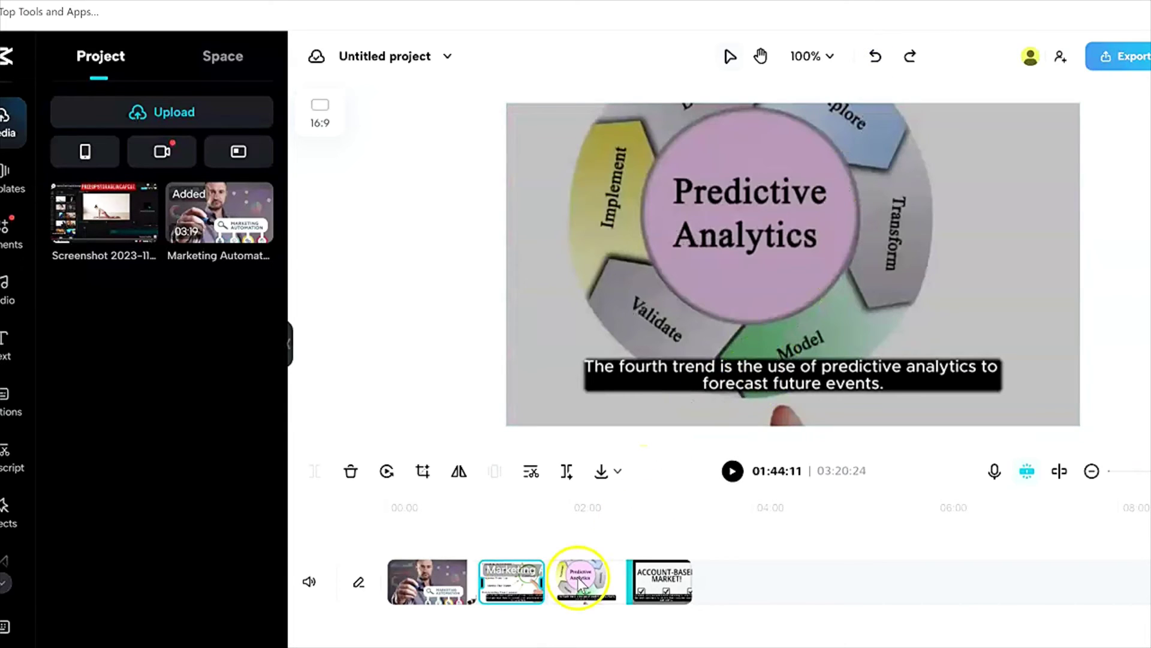
drag(580, 581, 504, 595)
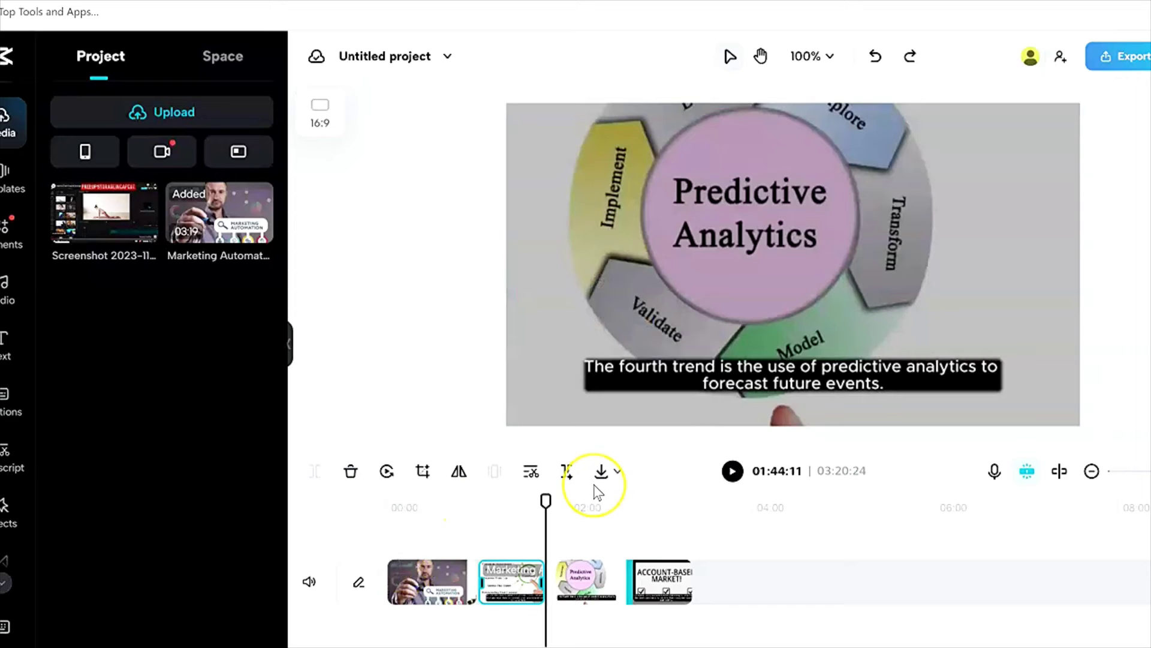
Cut the Predictive Analytics clip and everything after it, leaving two clips totalling 01:44:11
click(598, 603)
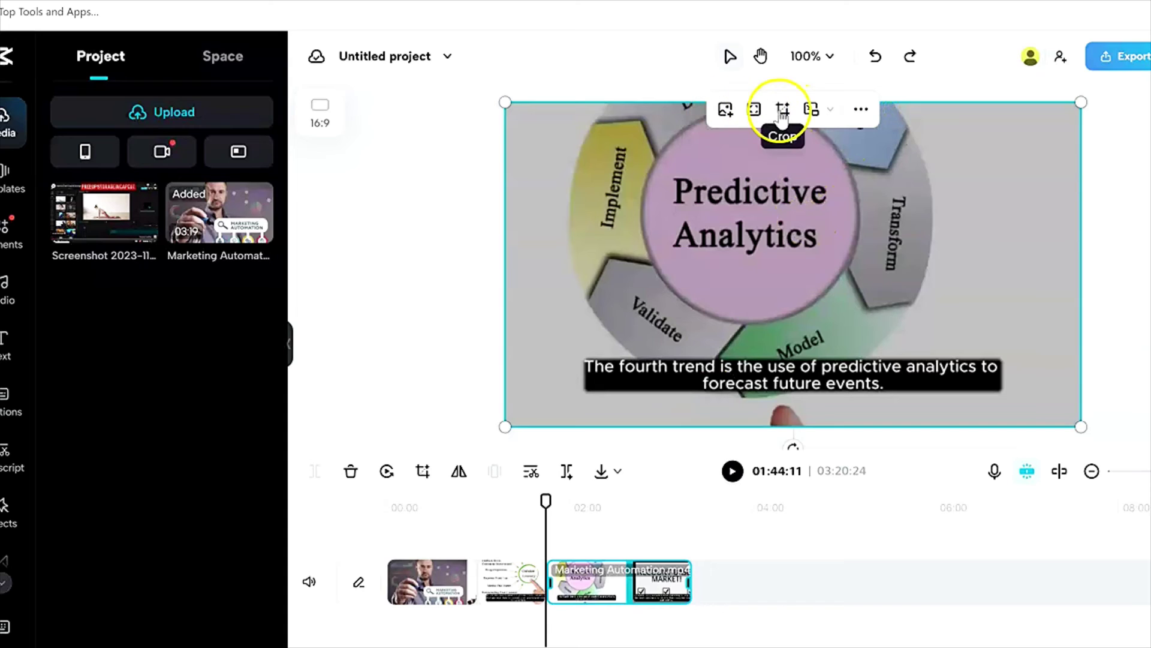
click(861, 110)
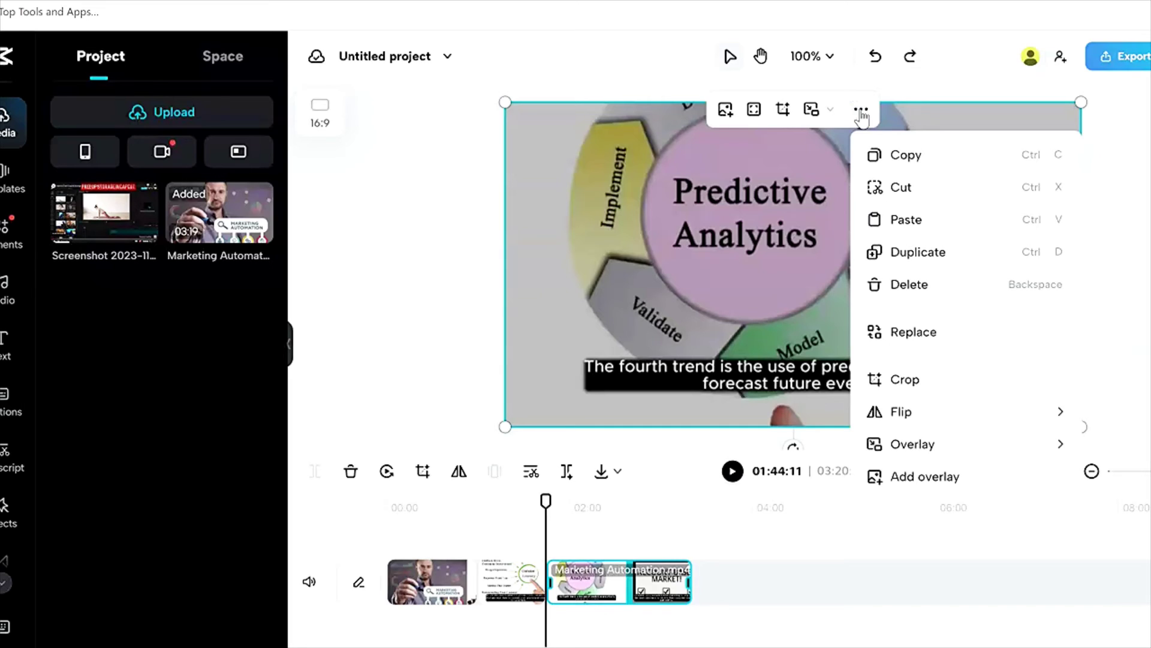
click(901, 187)
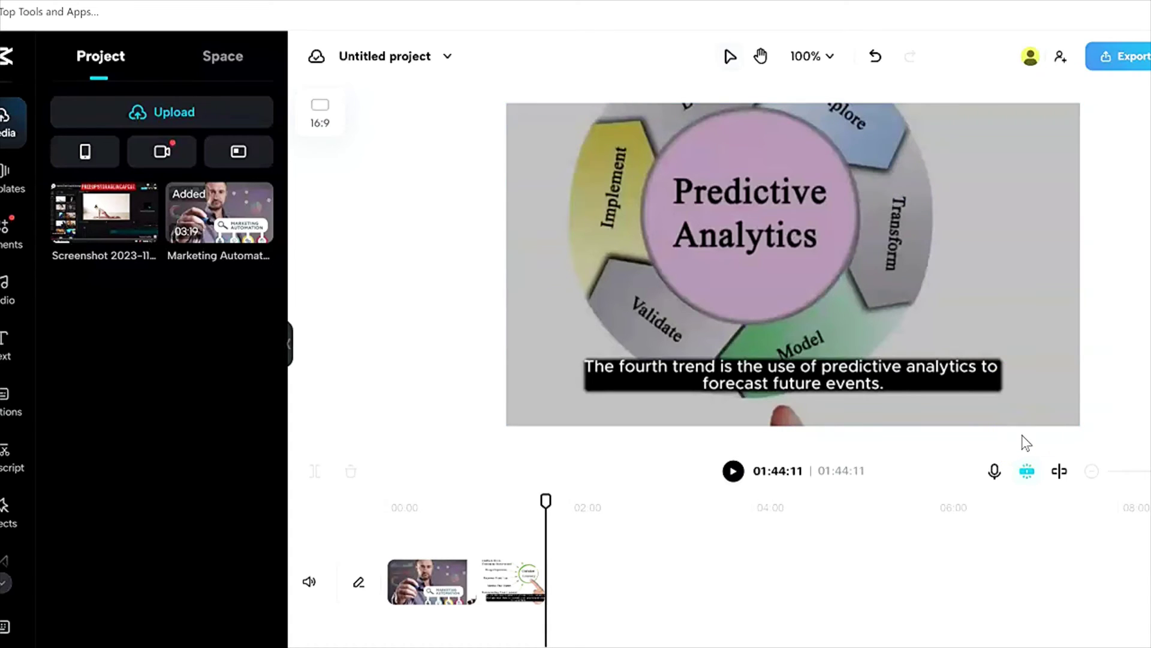
click(681, 581)
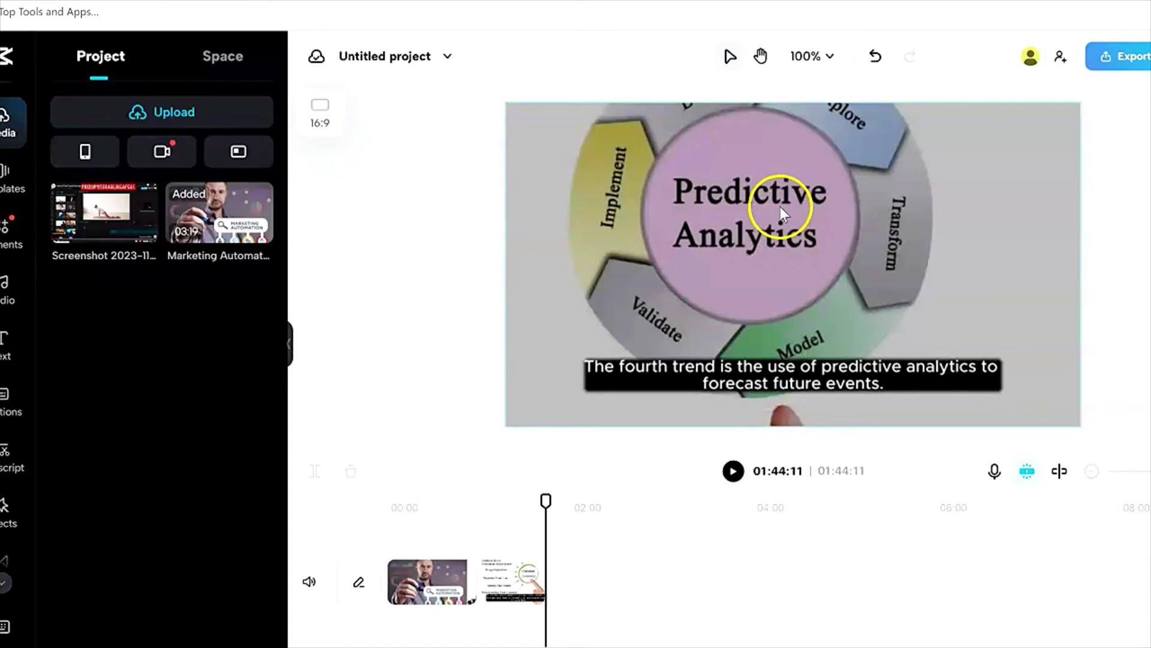
Undo the cut to restore all four clips, then set the playhead to 00:46 and select the first clip
click(524, 596)
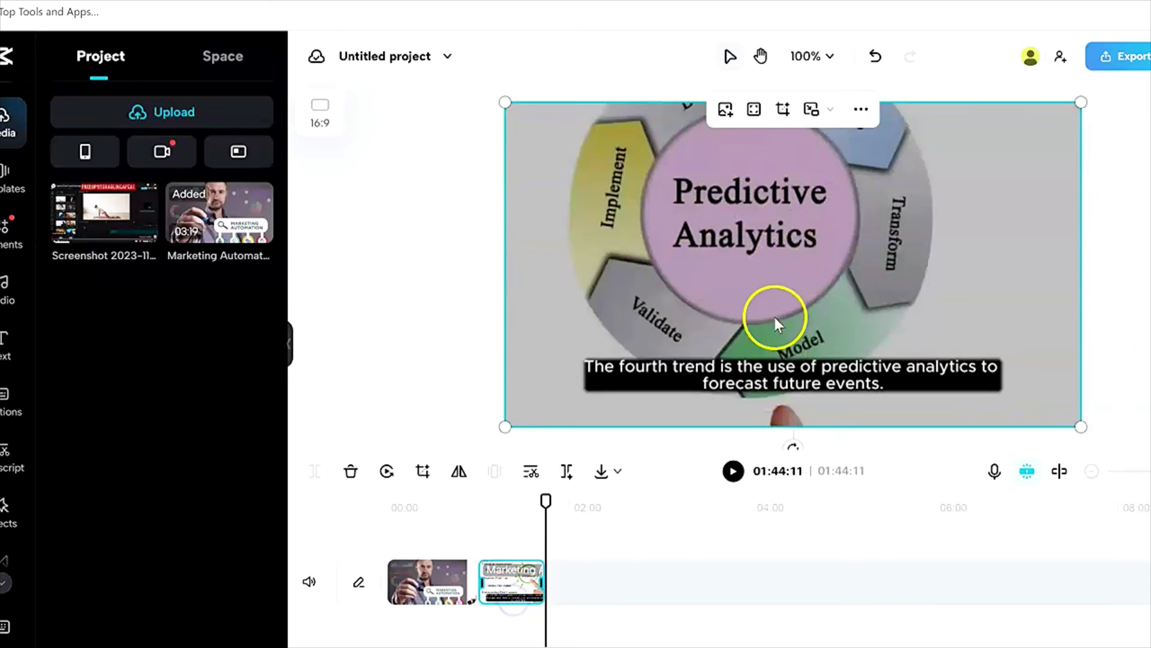
click(878, 57)
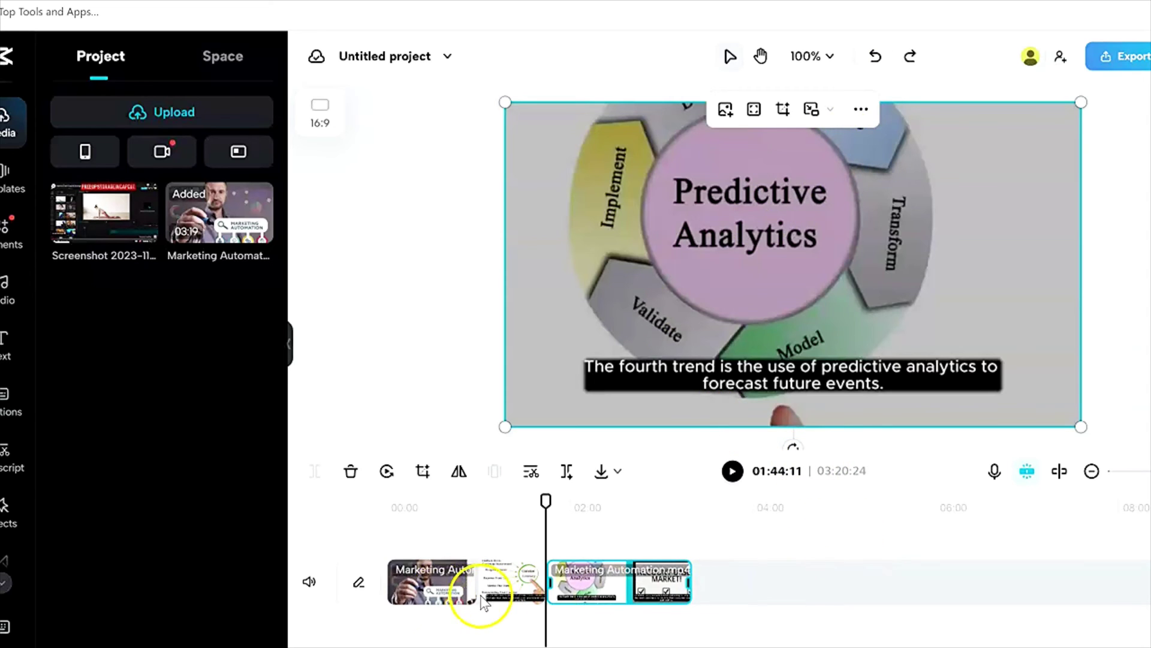
click(458, 498)
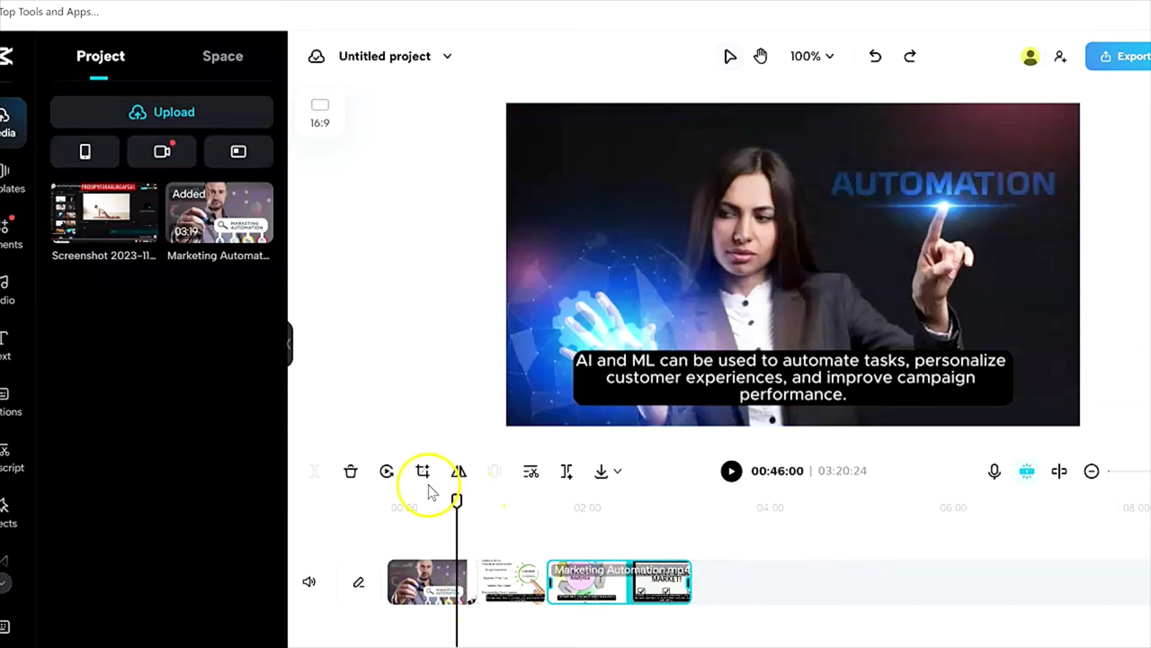
click(307, 467)
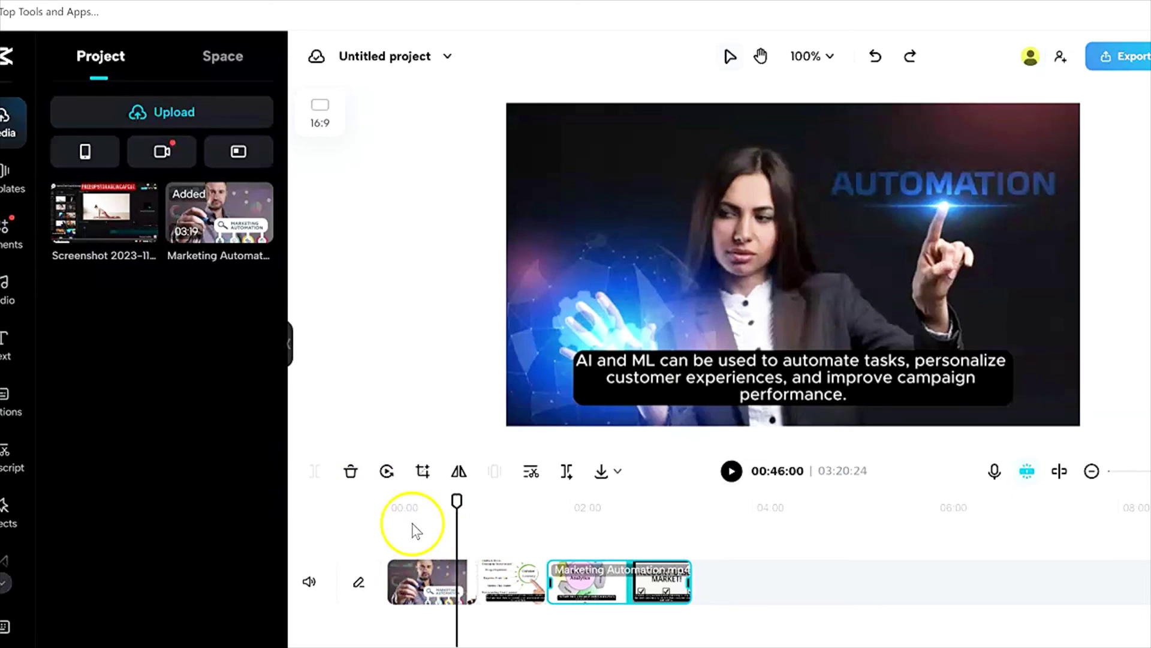
click(444, 585)
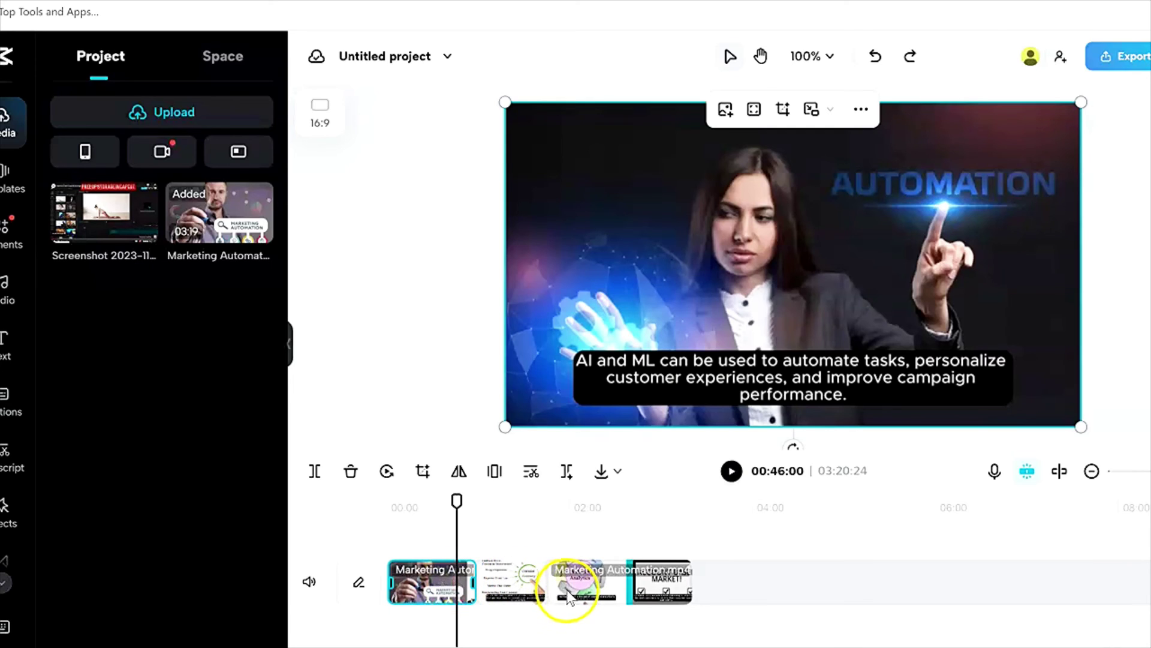
click(605, 508)
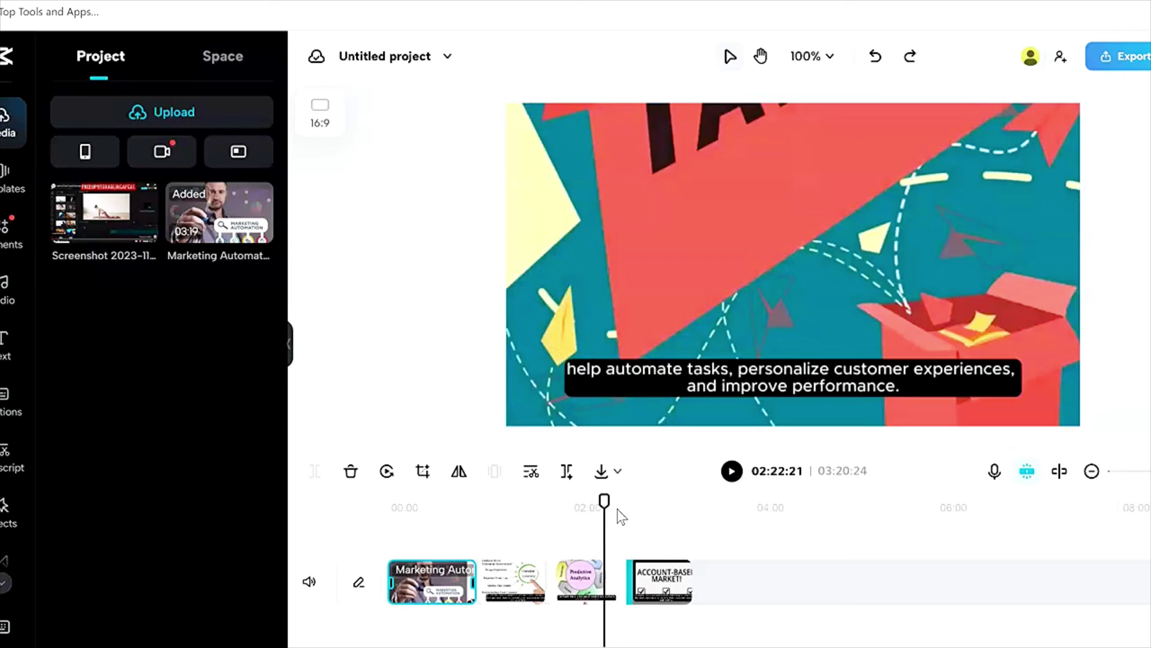
drag(630, 578, 577, 571)
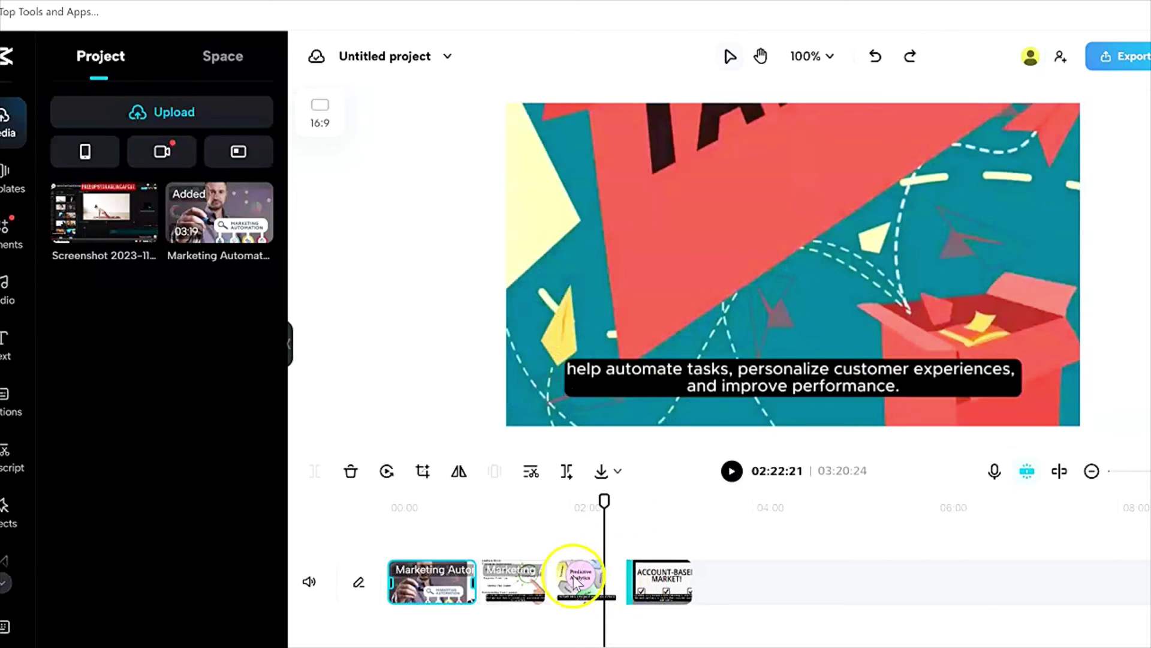
click(581, 587)
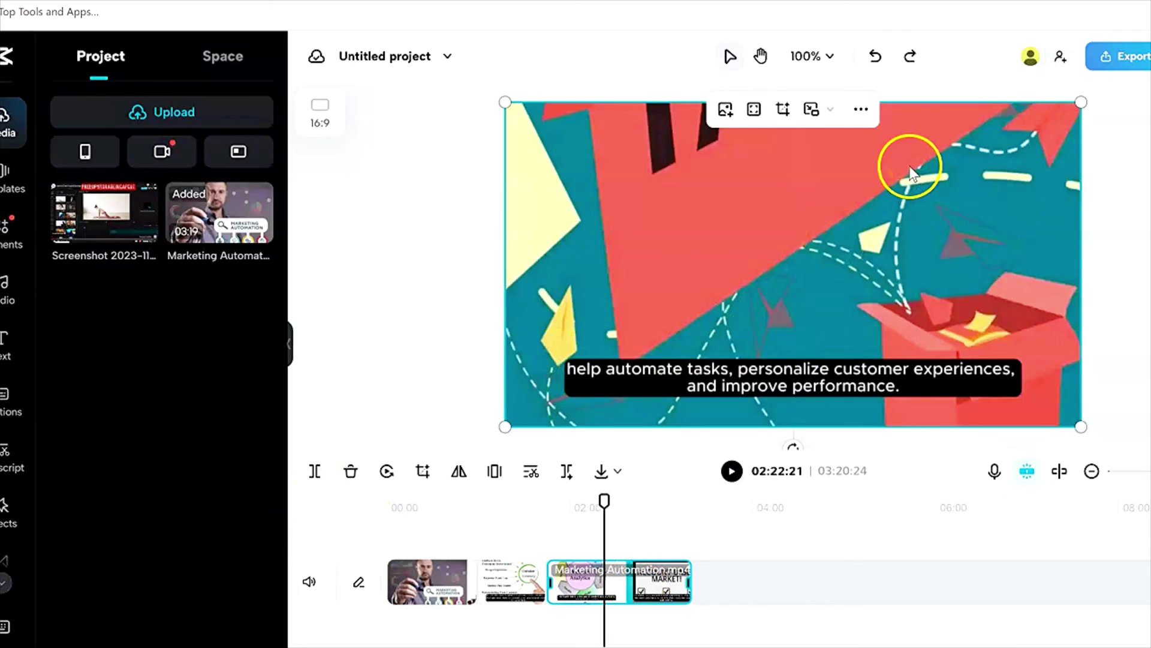
click(861, 111)
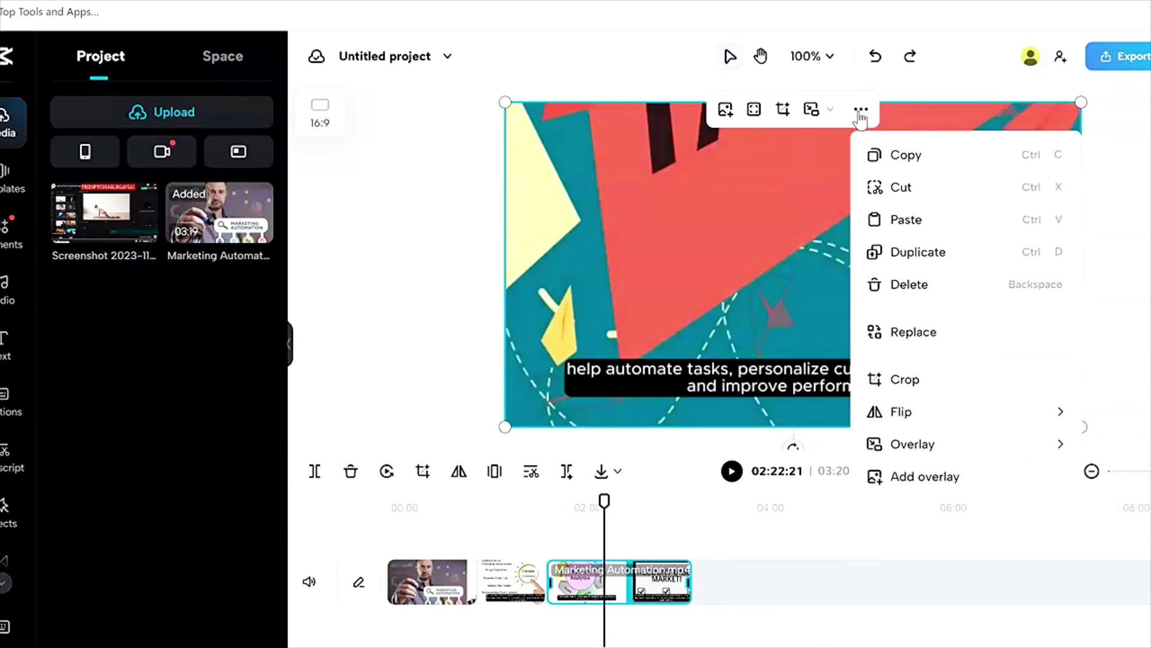
click(814, 581)
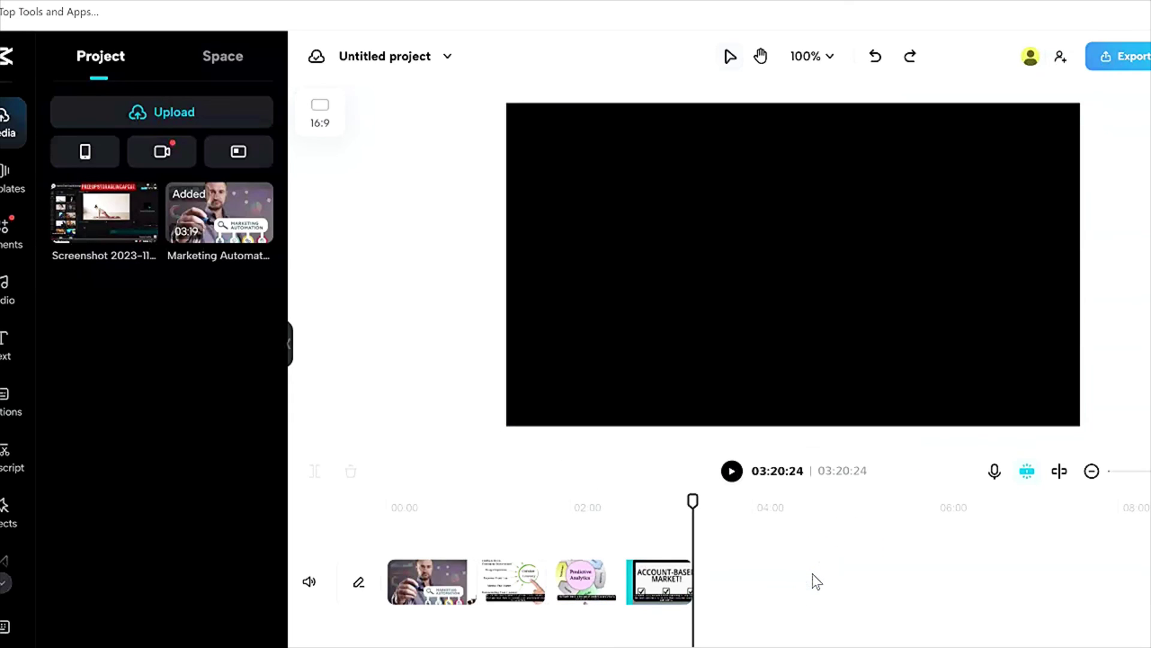